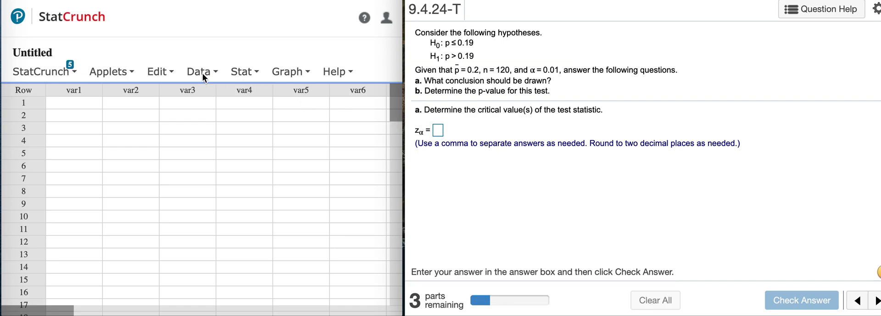
# Use StatCrunch's Normal calculator to compute the critical value for an upper-tail (≥) probability of .01
pyautogui.click(254, 73)
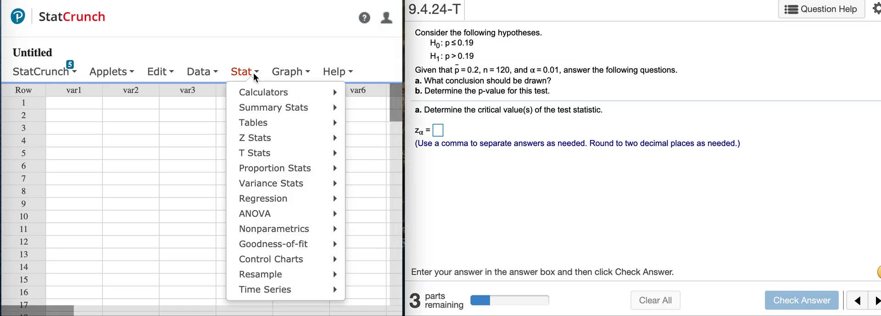
pyautogui.moveTo(259, 93)
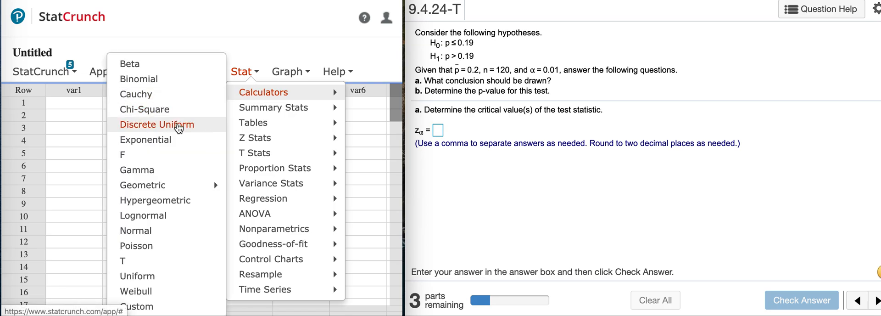
pyautogui.click(164, 227)
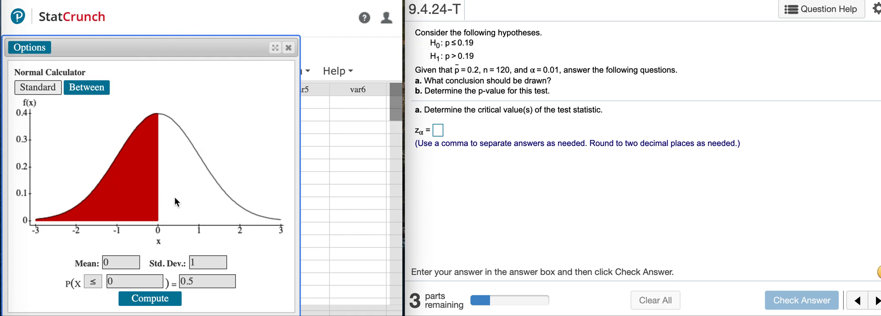
pyautogui.click(94, 282)
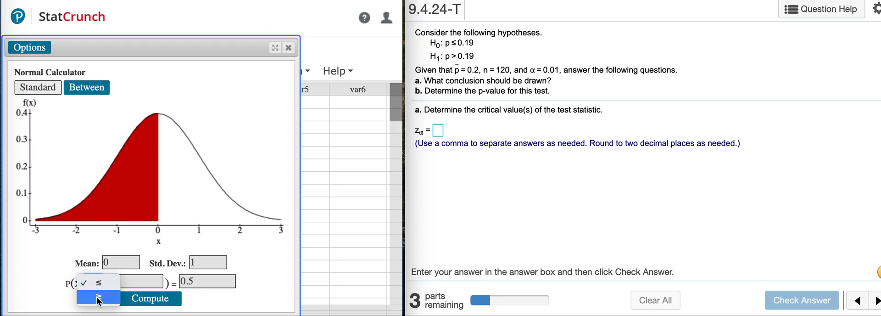
pyautogui.click(98, 301)
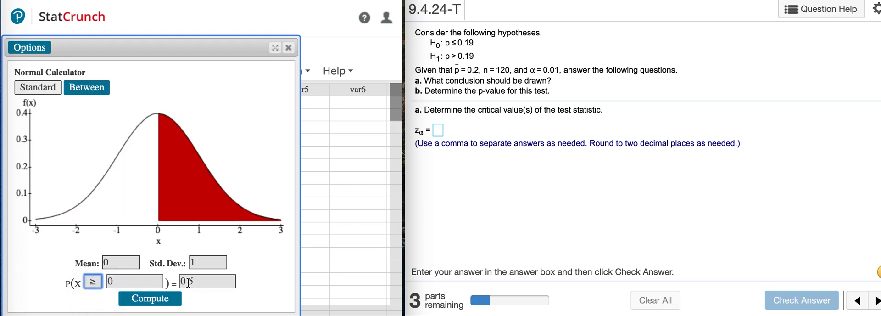
pyautogui.doubleClick(204, 282)
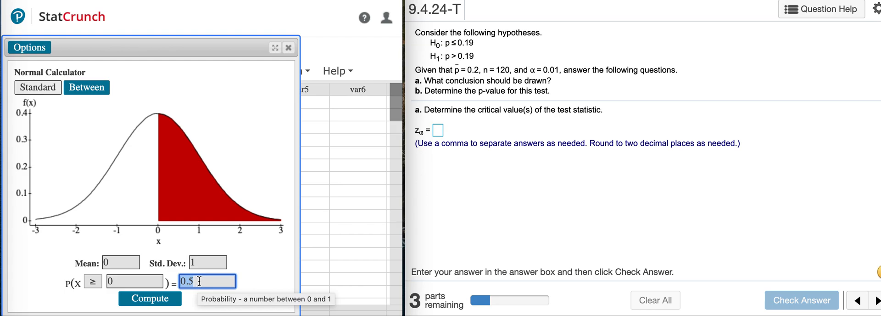
pyautogui.write('.01')
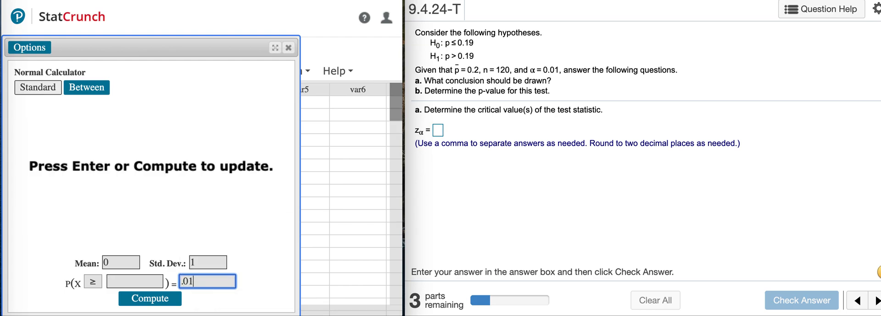
pyautogui.click(155, 300)
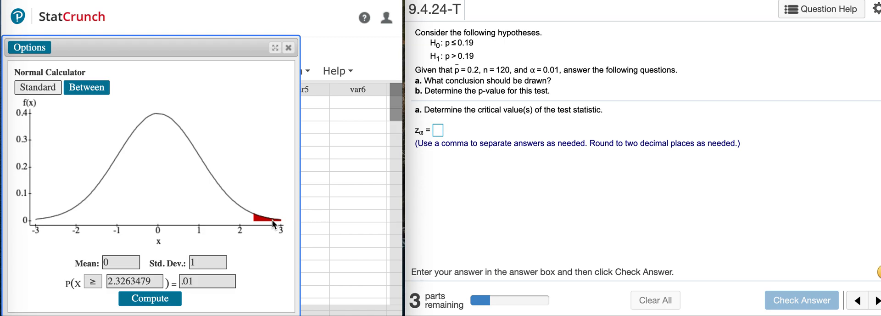
# Answer the critical value zα in the homework question with 2.33 and check it
pyautogui.click(439, 133)
pyautogui.click(439, 131)
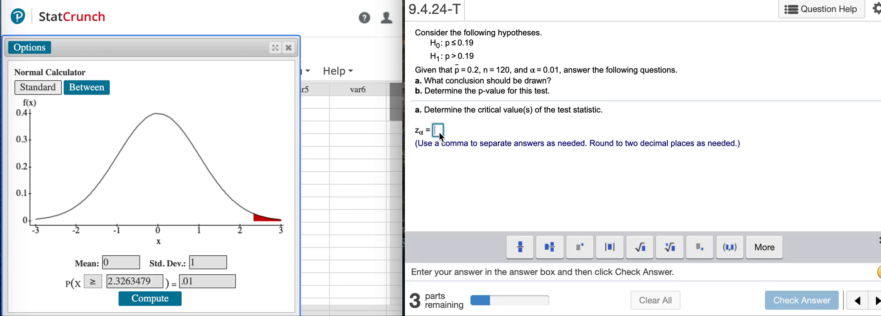
pyautogui.write('2.')
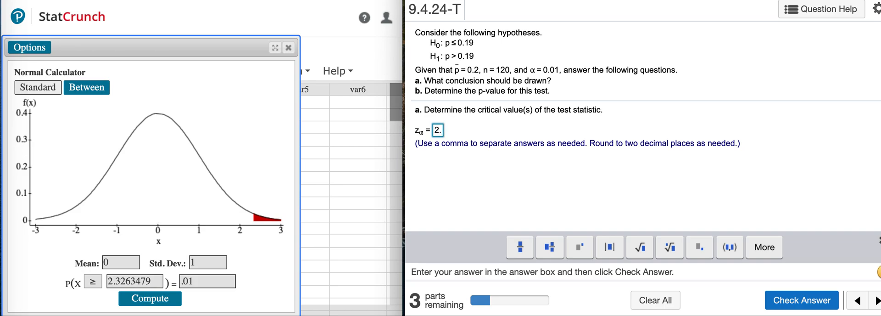
pyautogui.write('326')
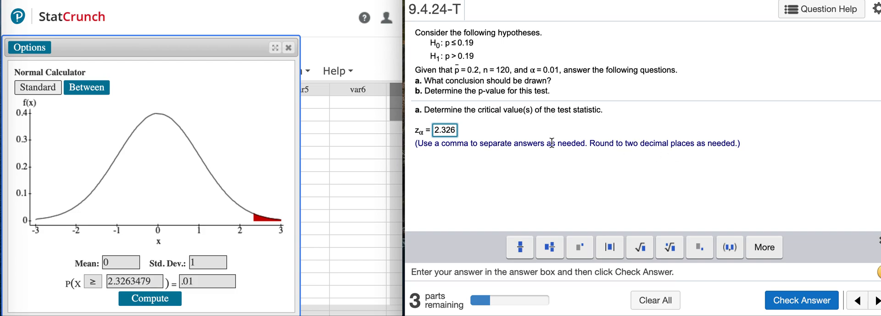
pyautogui.press('BackSpace')
pyautogui.press('BackSpace')
pyautogui.write('3')
pyautogui.click(790, 302)
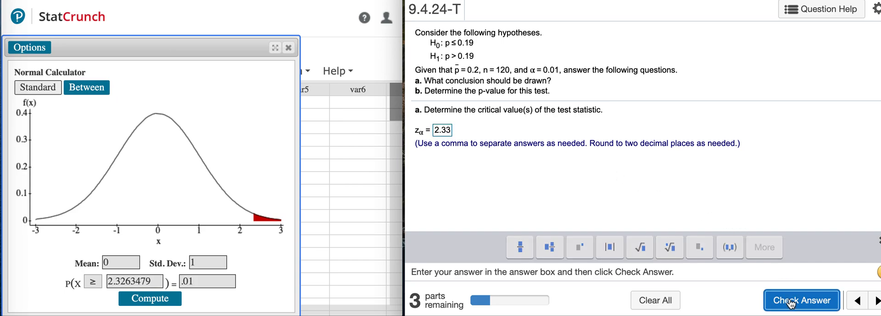
pyautogui.click(654, 176)
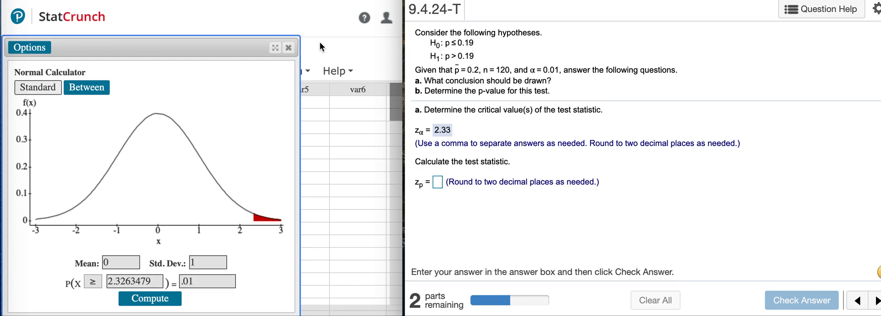
# Replace the Normal calculator with a one-sample proportion test from summary data, with 24 successes and 120 observations
pyautogui.click(289, 51)
pyautogui.click(243, 75)
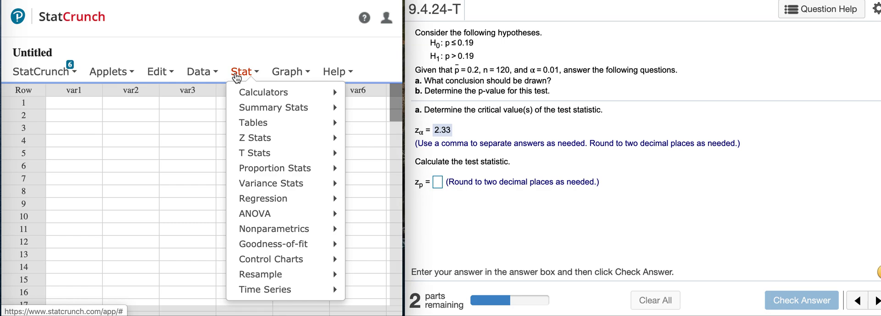
pyautogui.moveTo(256, 174)
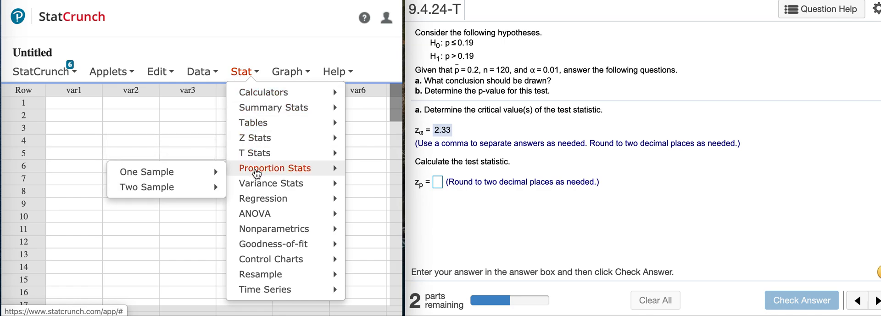
pyautogui.moveTo(215, 174)
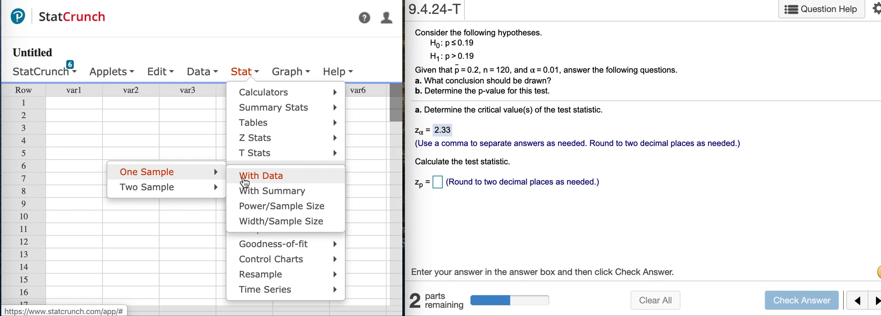
pyautogui.click(272, 191)
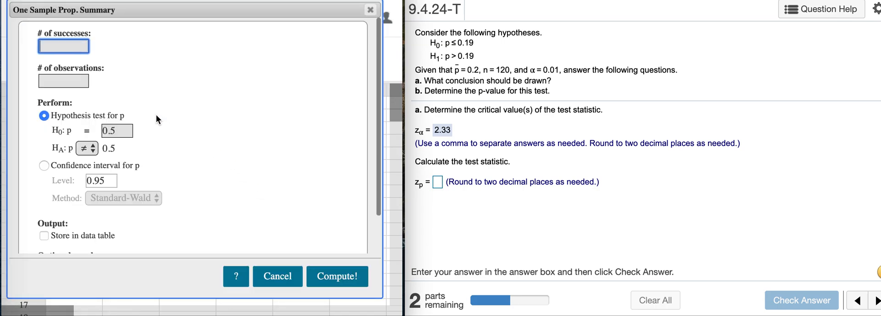
pyautogui.click(76, 82)
pyautogui.write('120')
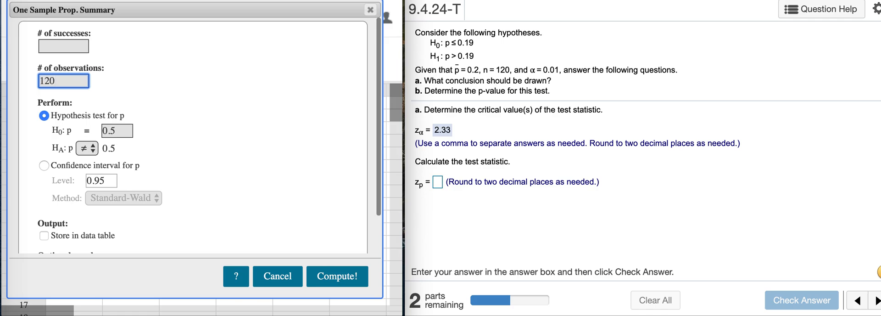
pyautogui.click(79, 41)
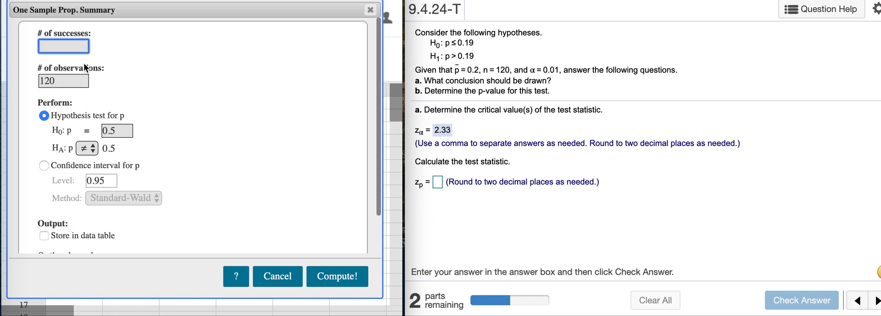
pyautogui.write('24')
# Set the null proportion to 0.19 with a greater-than alternative, include the P-value plot, and compute the hypothesis test
pyautogui.click(125, 133)
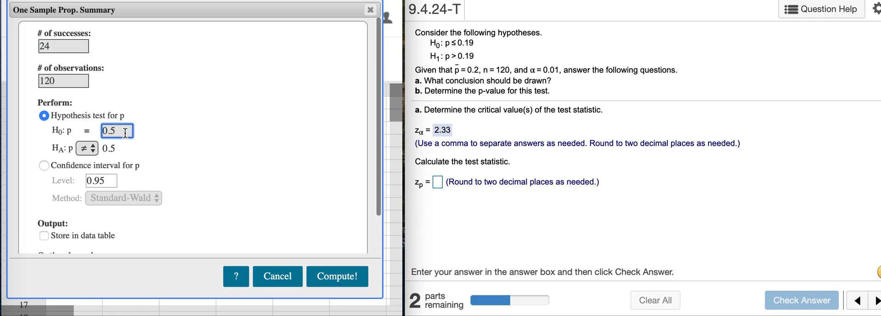
pyautogui.press('BackSpace')
pyautogui.write('19')
pyautogui.click(86, 147)
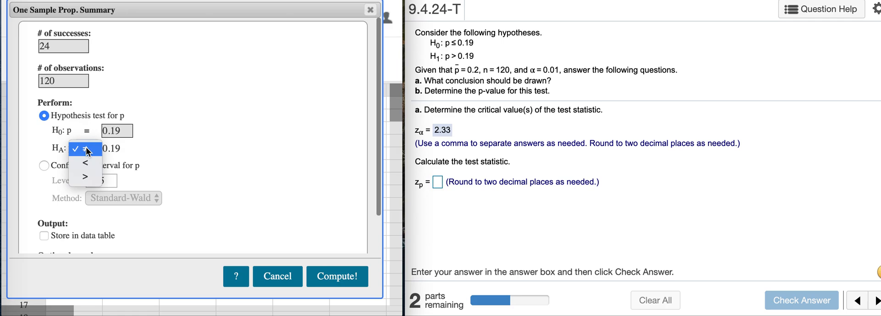
pyautogui.click(87, 175)
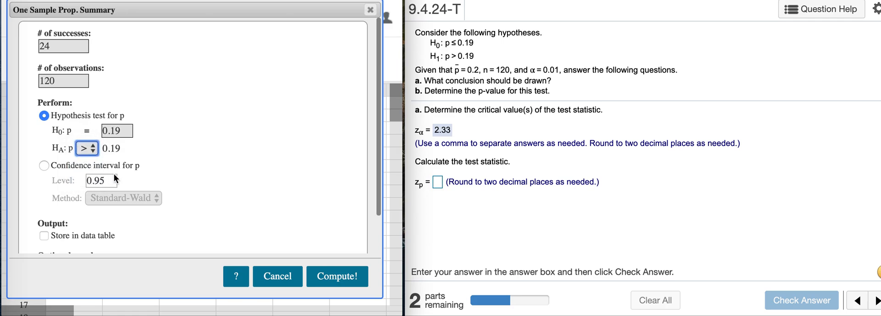
pyautogui.scroll(-2, 162, 177)
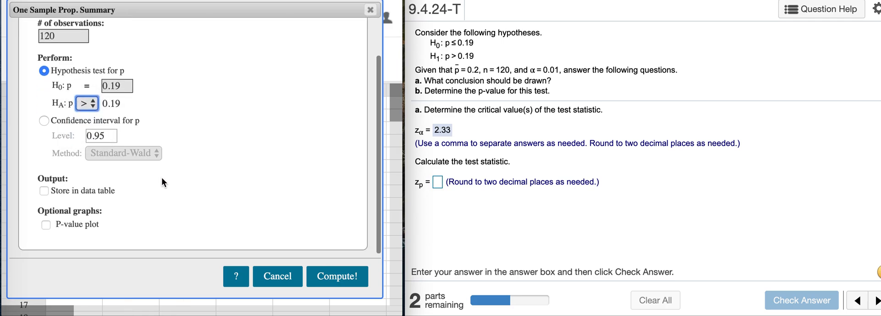
pyautogui.click(46, 225)
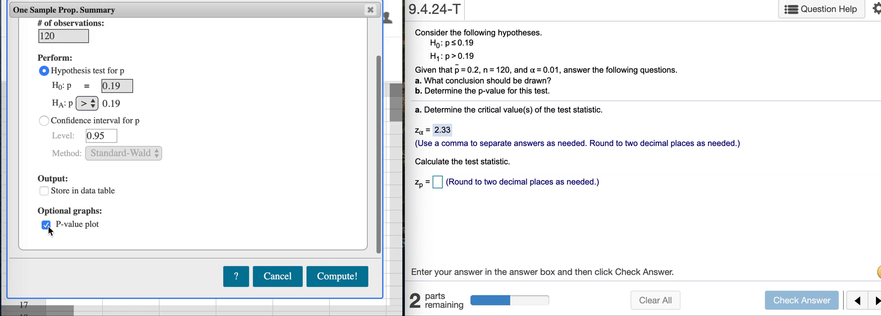
pyautogui.click(338, 277)
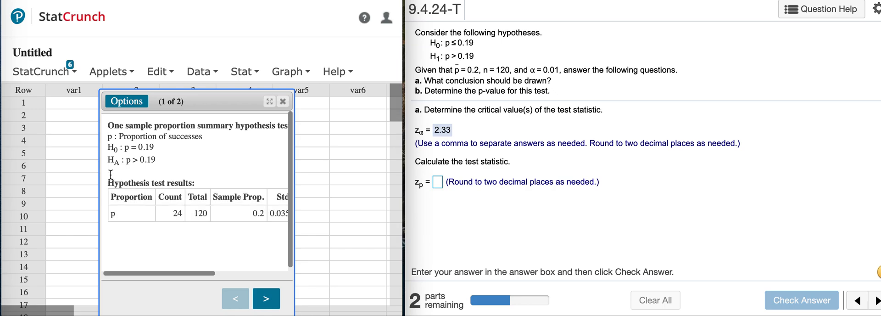
# Widen the test results window to show all columns, and submit .28 as the test statistic zp in the homework question
pyautogui.moveTo(99, 173); pyautogui.dragTo(9, 152)
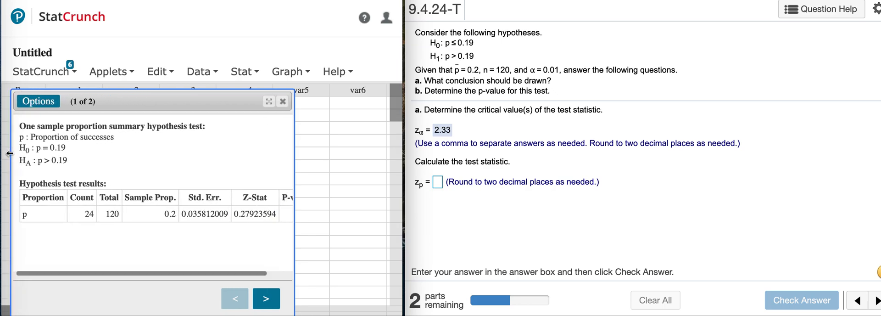
pyautogui.moveTo(294, 173); pyautogui.dragTo(395, 173)
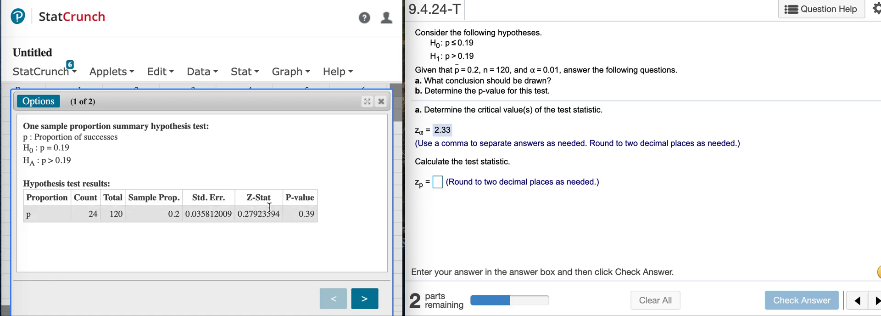
pyautogui.click(438, 183)
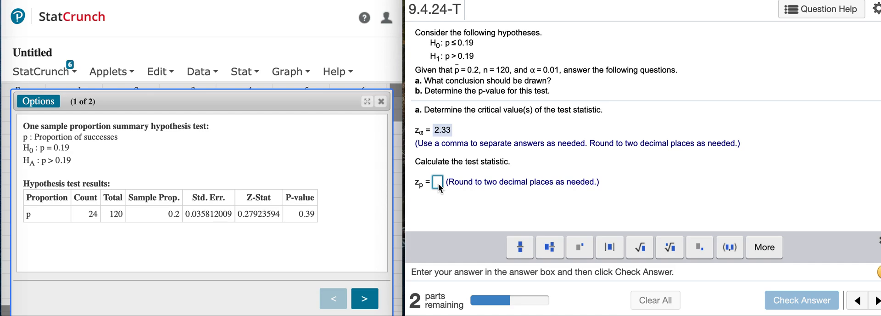
pyautogui.write('.28')
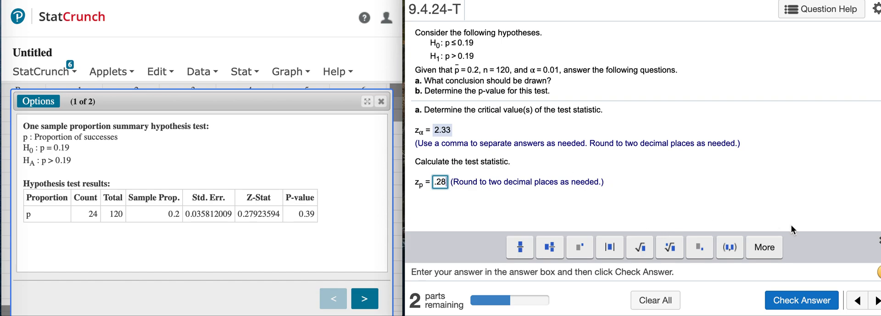
pyautogui.click(811, 302)
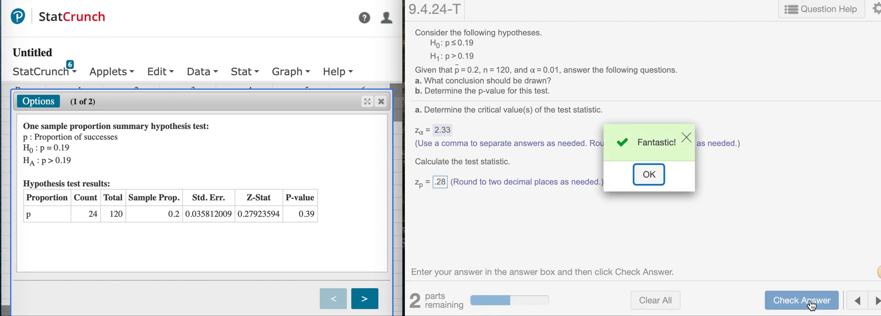
pyautogui.click(656, 176)
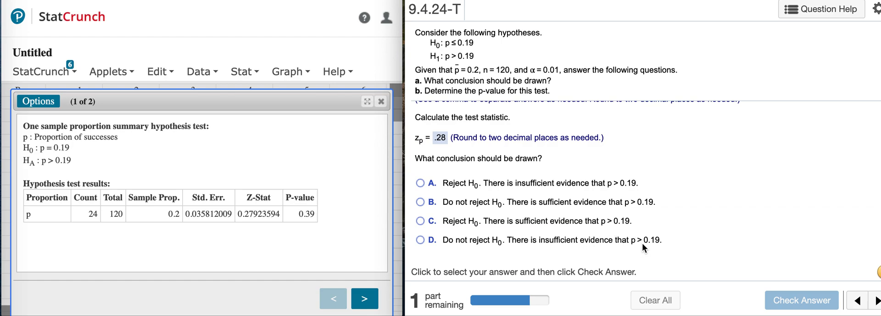
# Choose conclusion D, do not reject H0 with insufficient evidence that p > 0.19, and check the answer
pyautogui.click(420, 239)
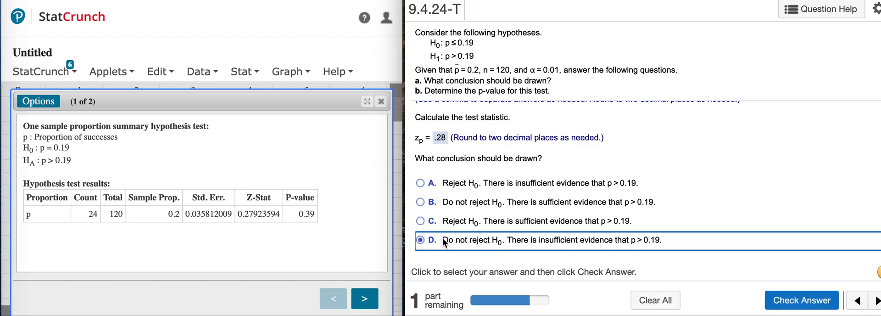
pyautogui.click(790, 298)
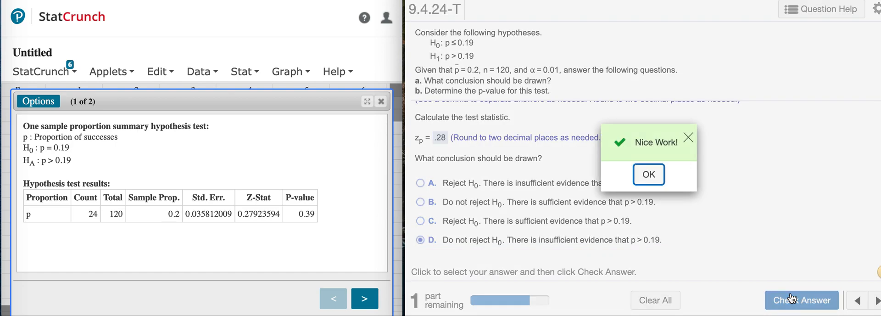
pyautogui.click(656, 180)
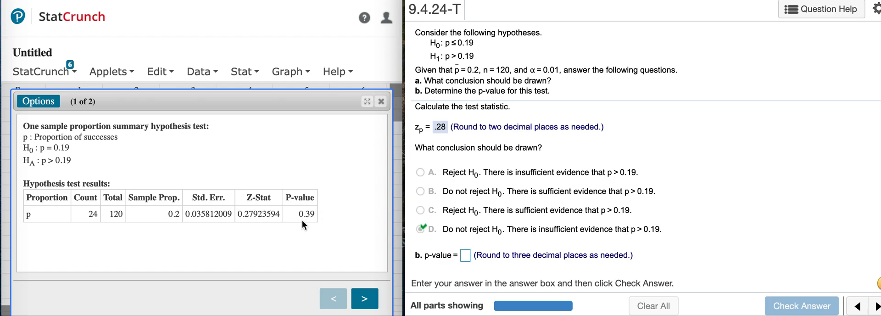
# Answer part b with a p-value of .39 and check it
pyautogui.click(465, 254)
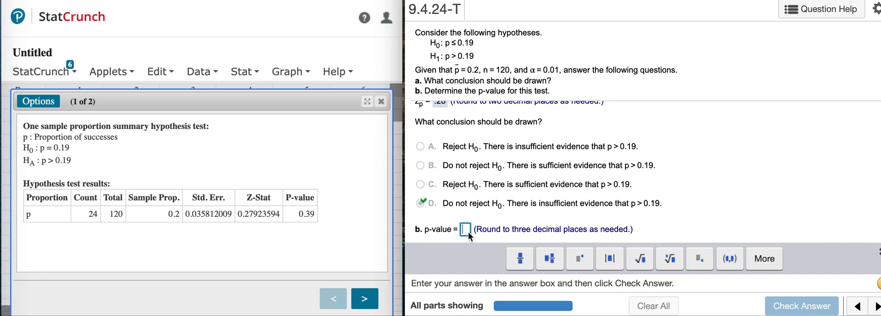
pyautogui.write('.')
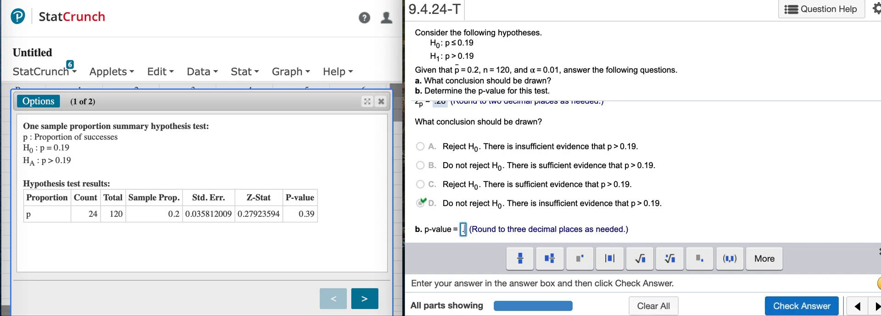
pyautogui.write('39')
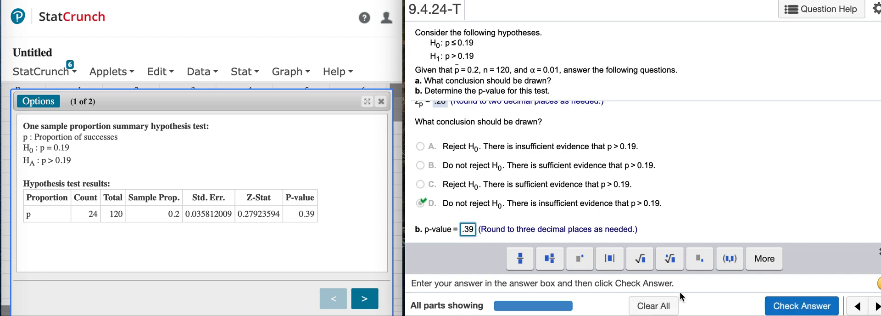
pyautogui.click(802, 307)
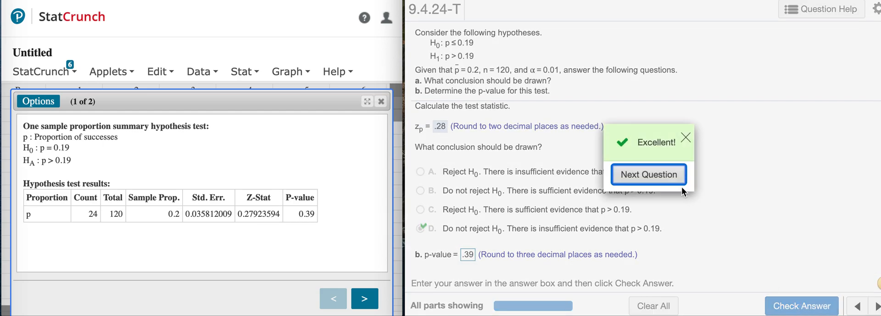